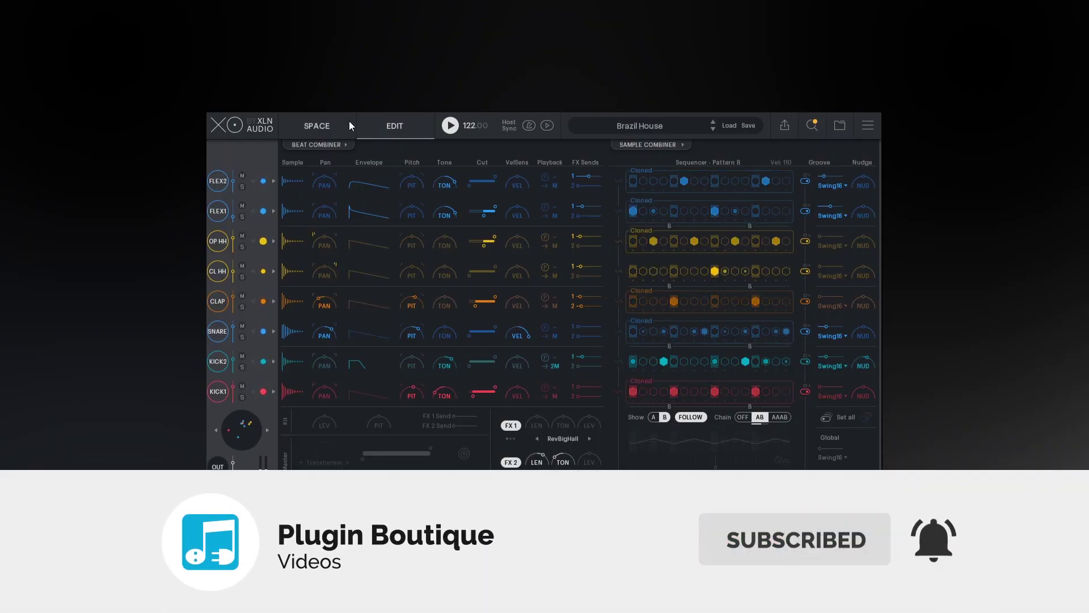
- Toggle between XO's Space and Edit views, opening and closing the Beat Combiner and Sample Combiner
{"action": "left_click", "coordinate": [349, 126]}
{"action": "left_click", "coordinate": [386, 131]}
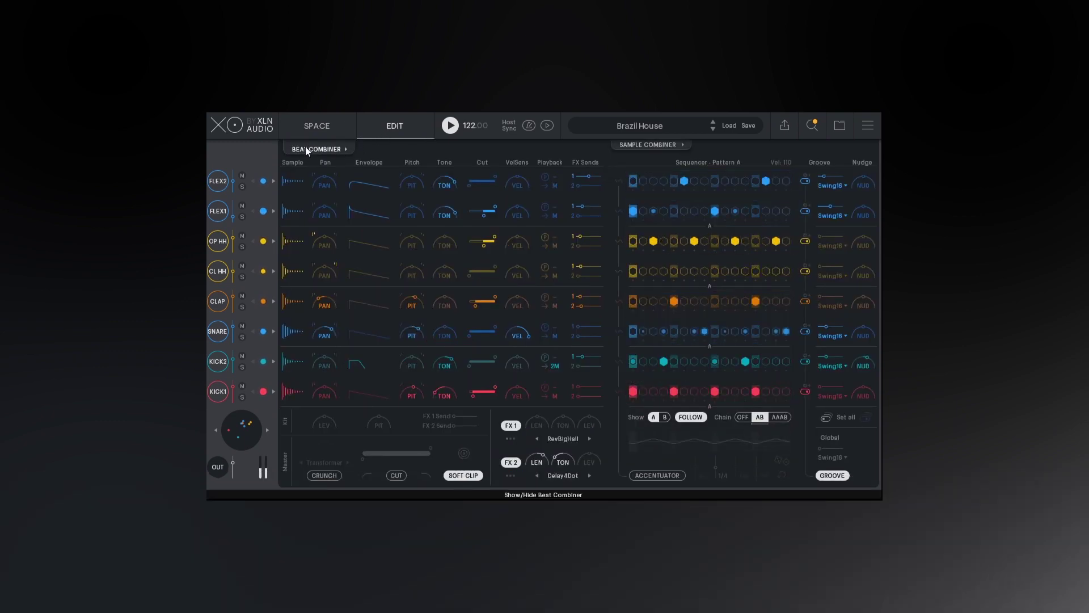
{"action": "left_click", "coordinate": [306, 148]}
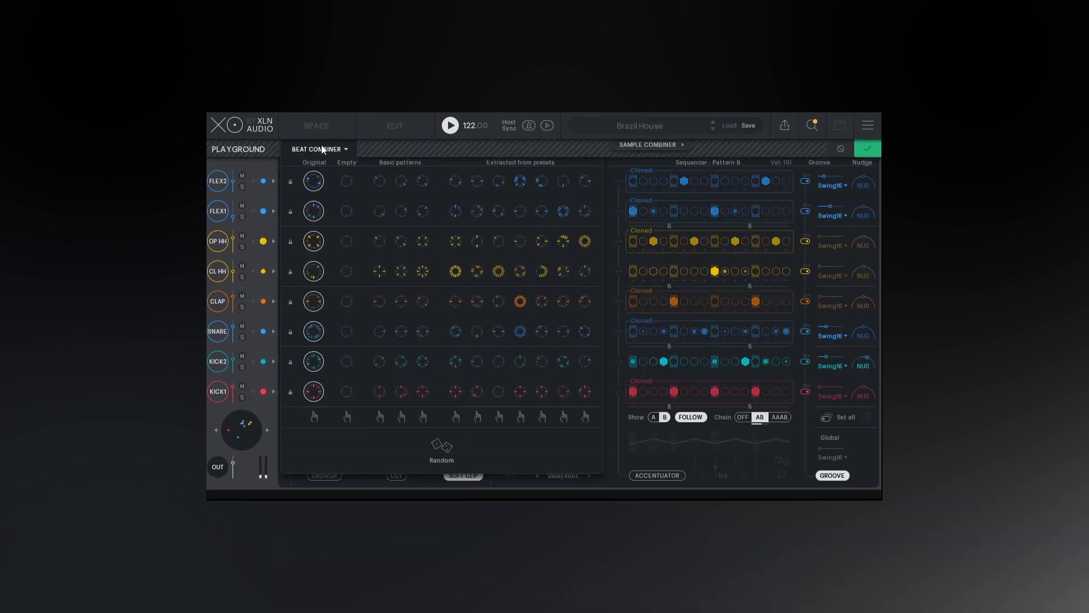
{"action": "left_click", "coordinate": [321, 146]}
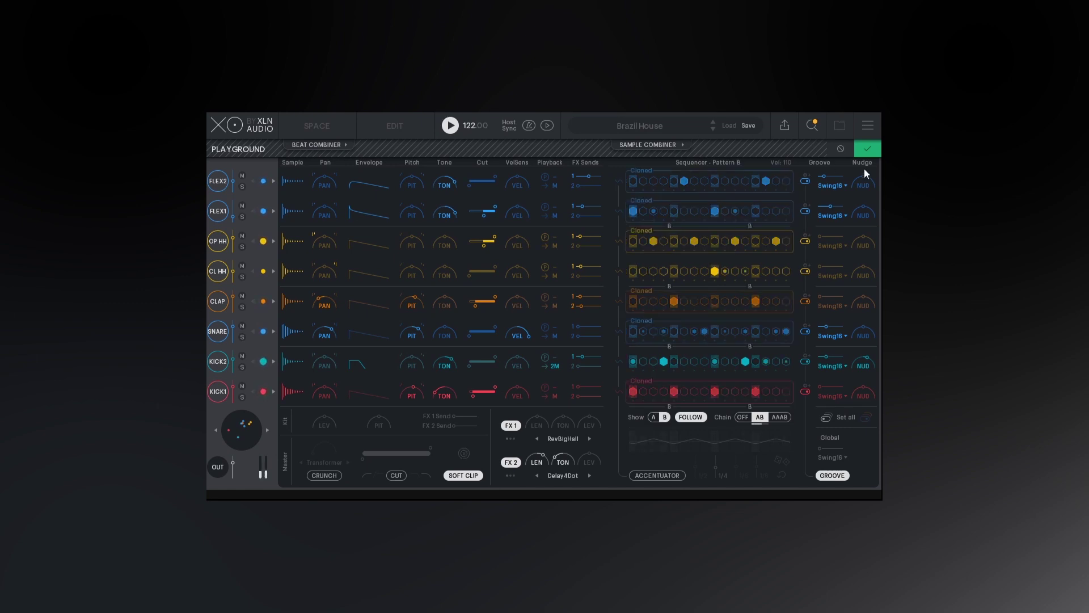
{"action": "left_click", "coordinate": [870, 148]}
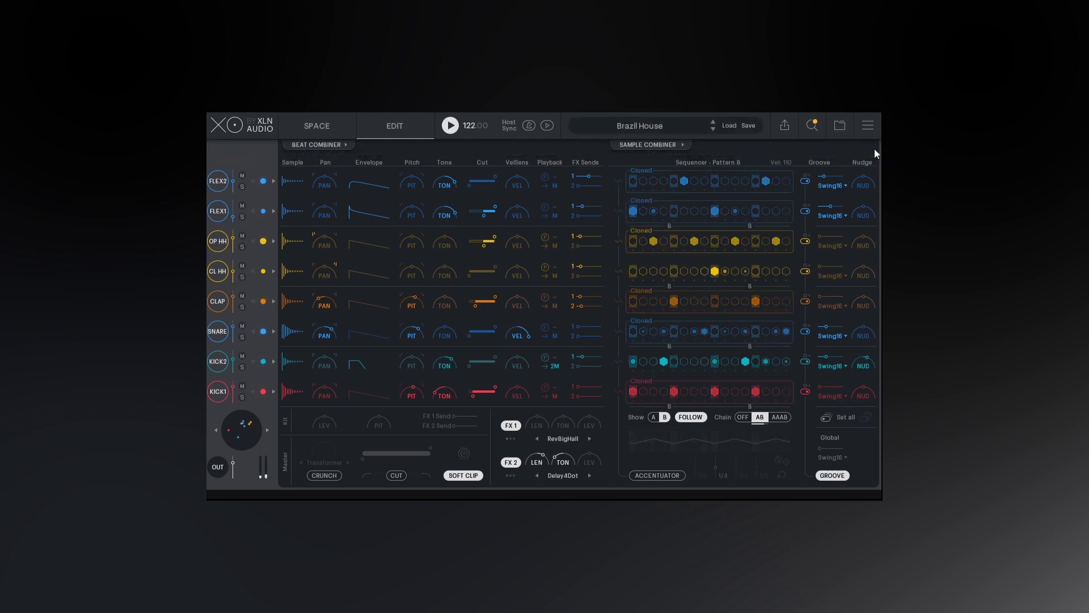
{"action": "left_click", "coordinate": [663, 148]}
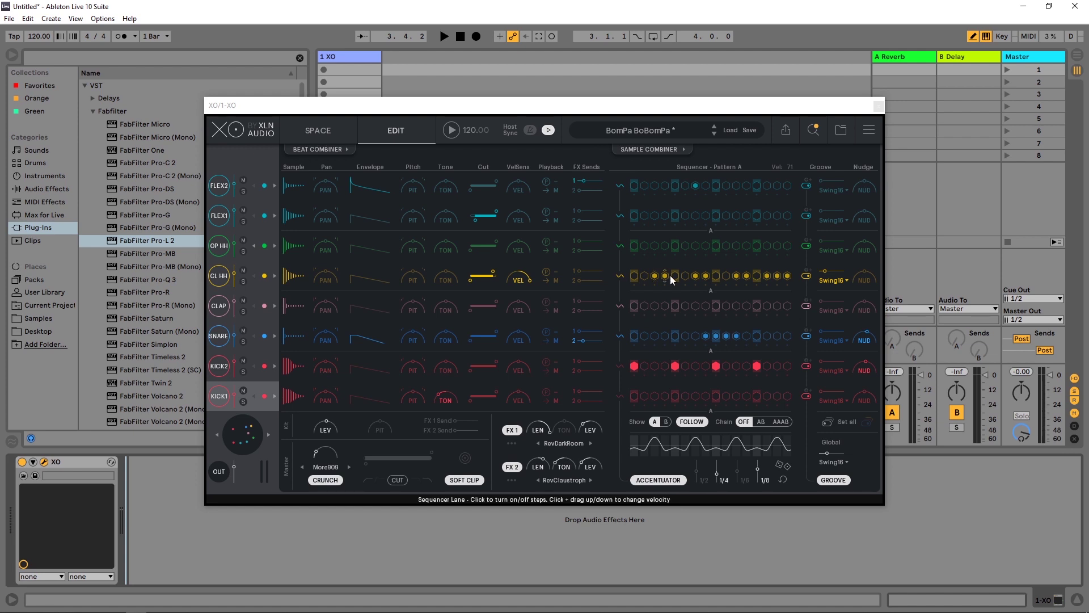
- Place an open hi-hat step in the OP HH row and drag two CL HH steps to lower velocity
{"action": "key", "text": "space"}
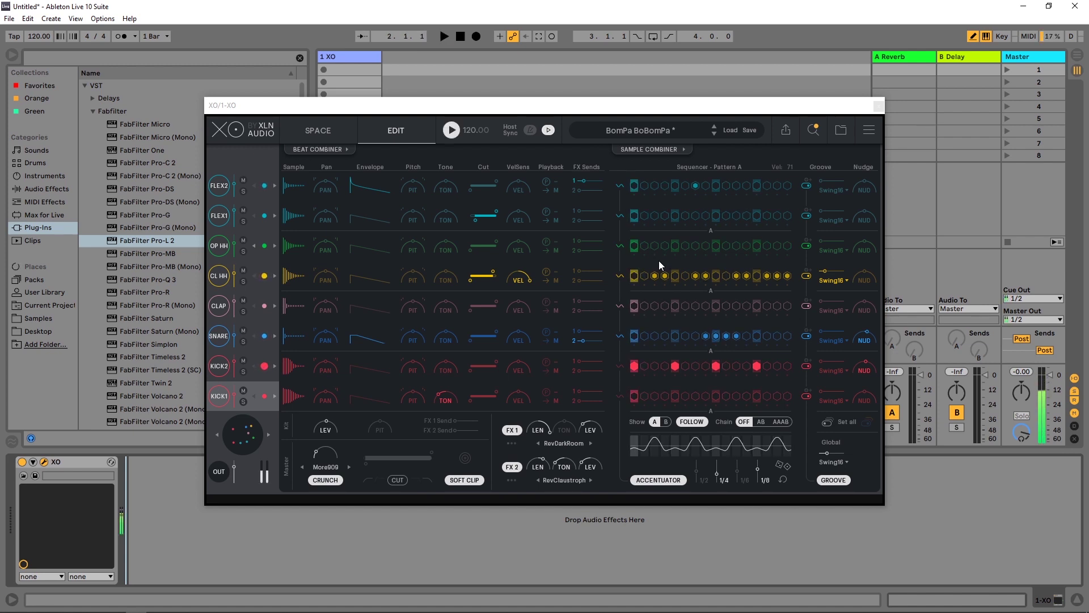
{"action": "key", "text": "space"}
{"action": "left_click", "coordinate": [223, 276]}
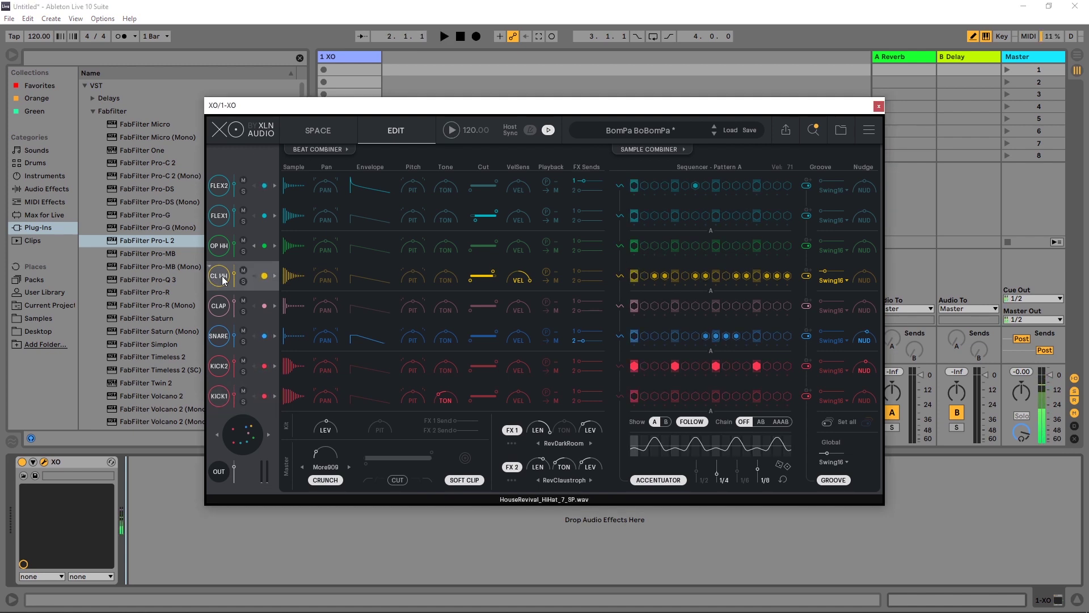
{"action": "left_click", "coordinate": [222, 250]}
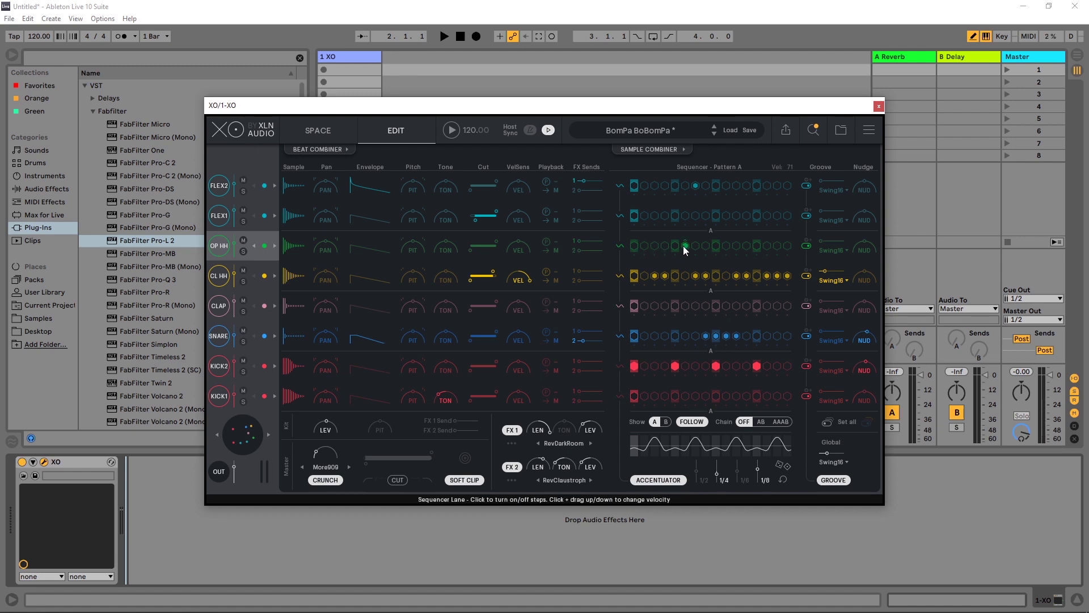
{"action": "left_click", "coordinate": [755, 246]}
{"action": "key", "text": "space"}
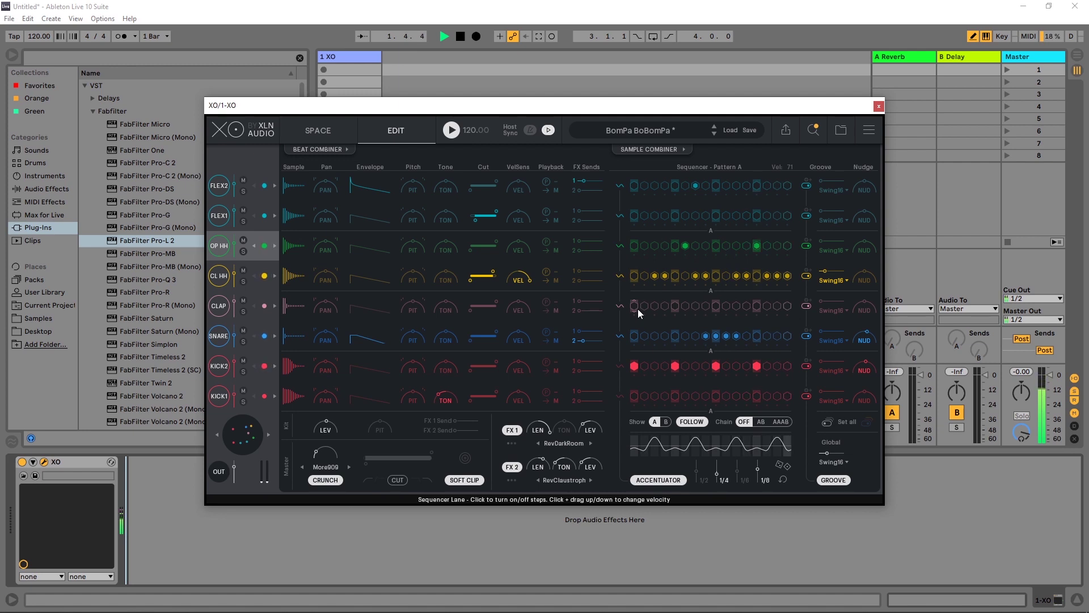
{"action": "key", "text": "space"}
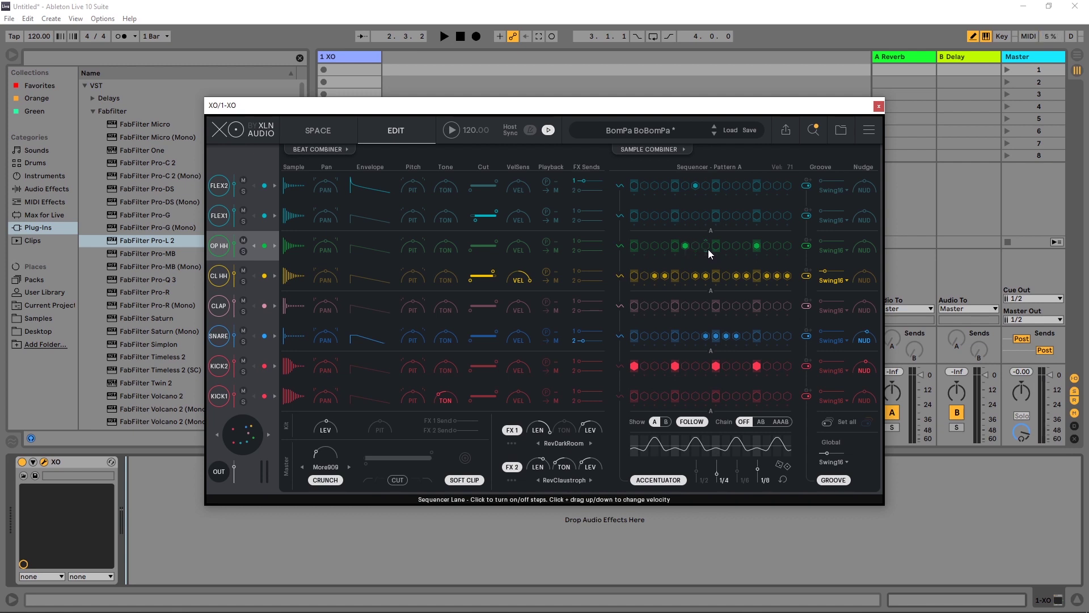
{"action": "mouse_move", "coordinate": [696, 273]}
{"action": "left_mouse_down"}
{"action": "mouse_move", "coordinate": [767, 278]}
{"action": "mouse_move", "coordinate": [741, 266]}
{"action": "left_mouse_up"}
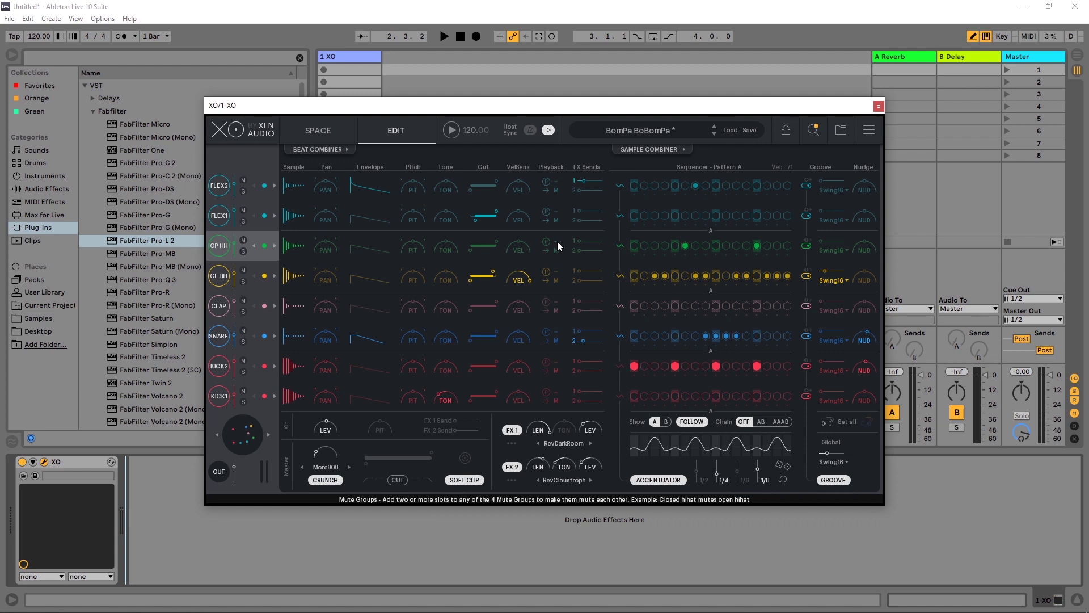
- Assign OP HH and CL HH to Mute Group 1 so the hi-hats choke each other
{"action": "left_click", "coordinate": [558, 245]}
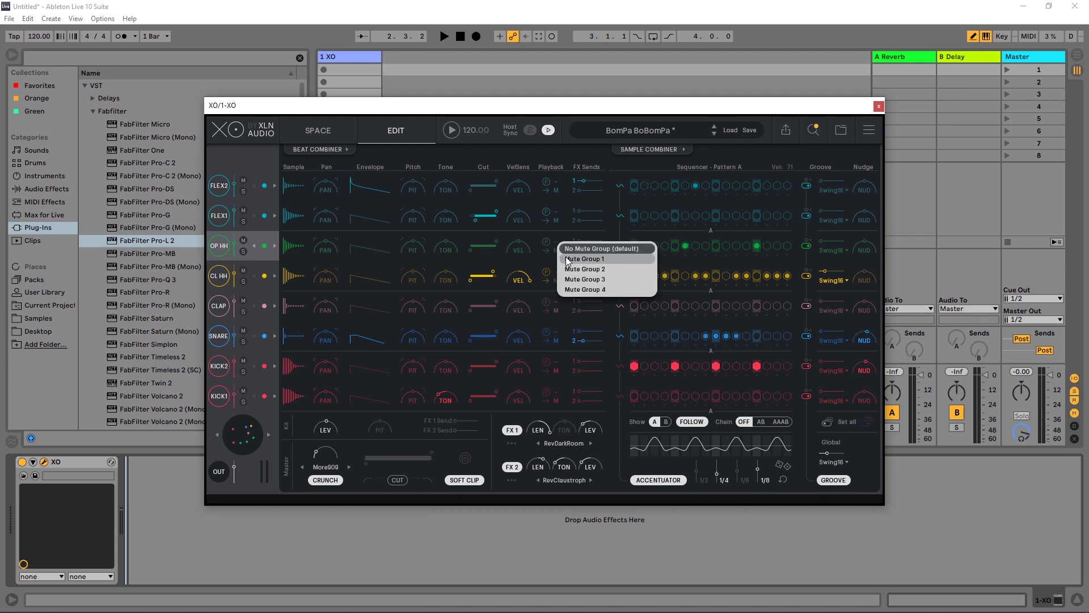
{"action": "left_click", "coordinate": [566, 258]}
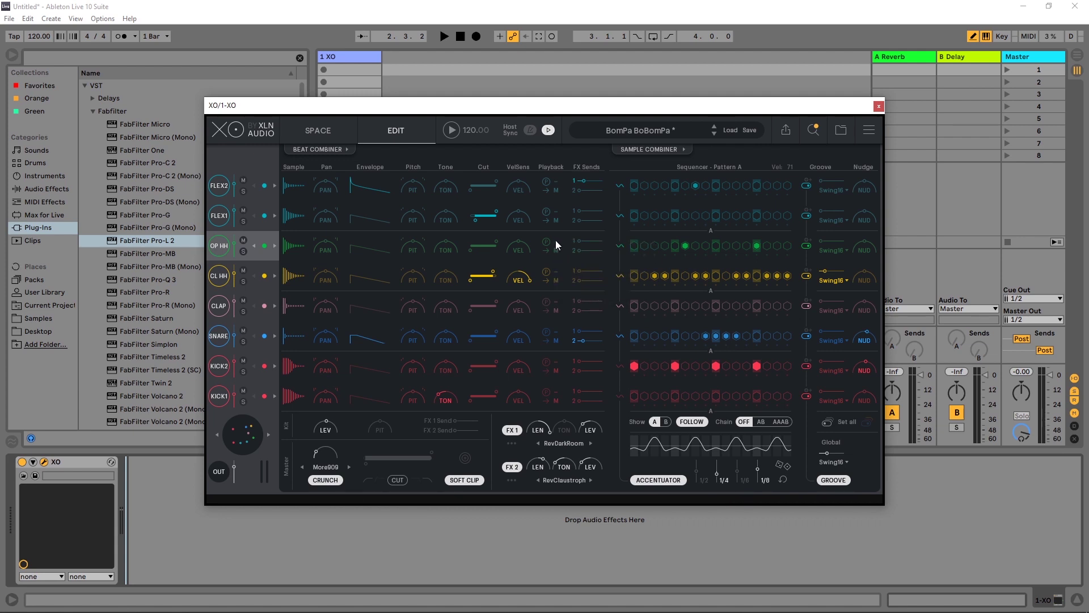
{"action": "left_click", "coordinate": [555, 271]}
{"action": "left_click", "coordinate": [575, 289]}
{"action": "key", "text": "space"}
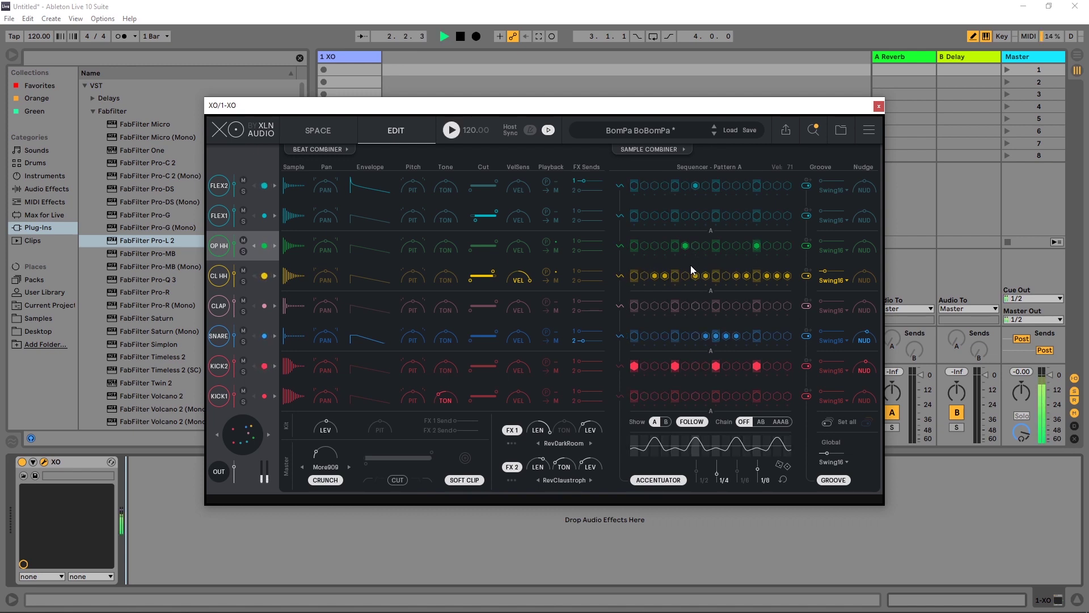
{"action": "key", "text": "space"}
- Put the open hi-hat hit on step 5 and audition it
{"action": "left_click", "coordinate": [675, 245]}
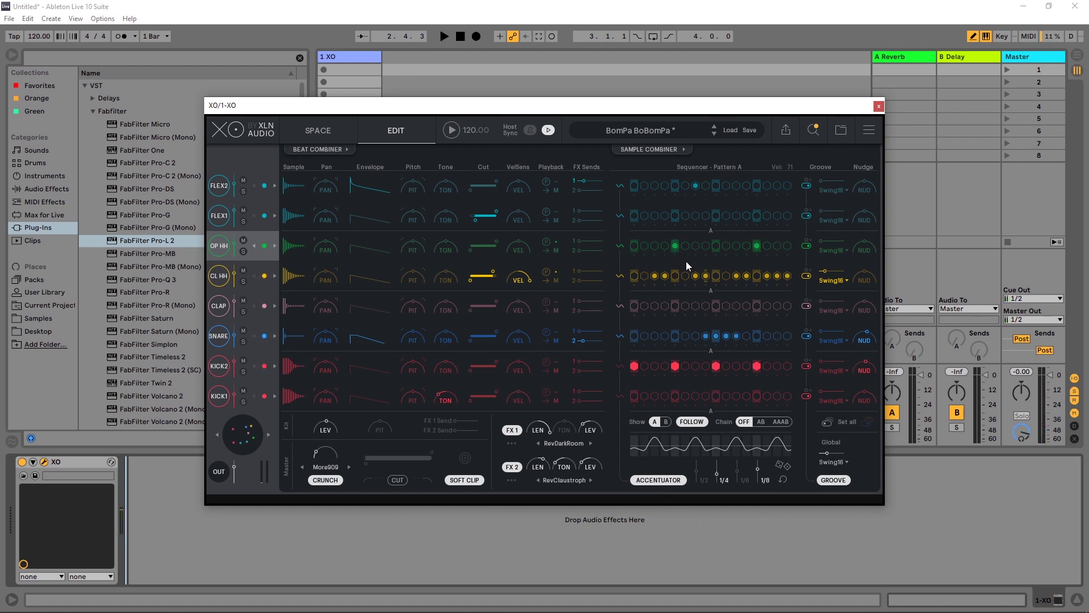
{"action": "key", "text": "space"}
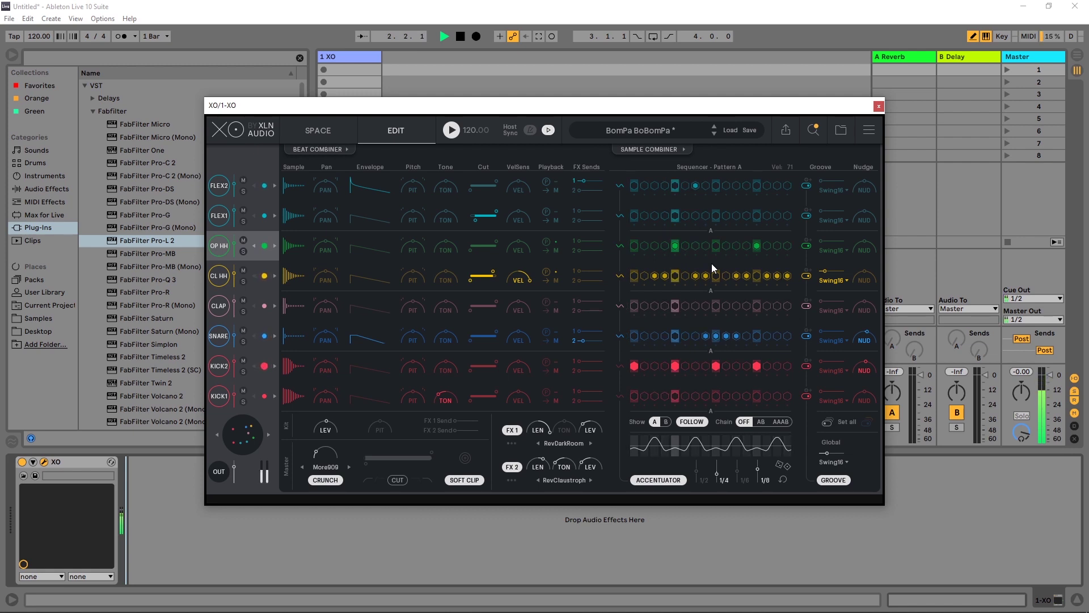
{"action": "key", "text": "space"}
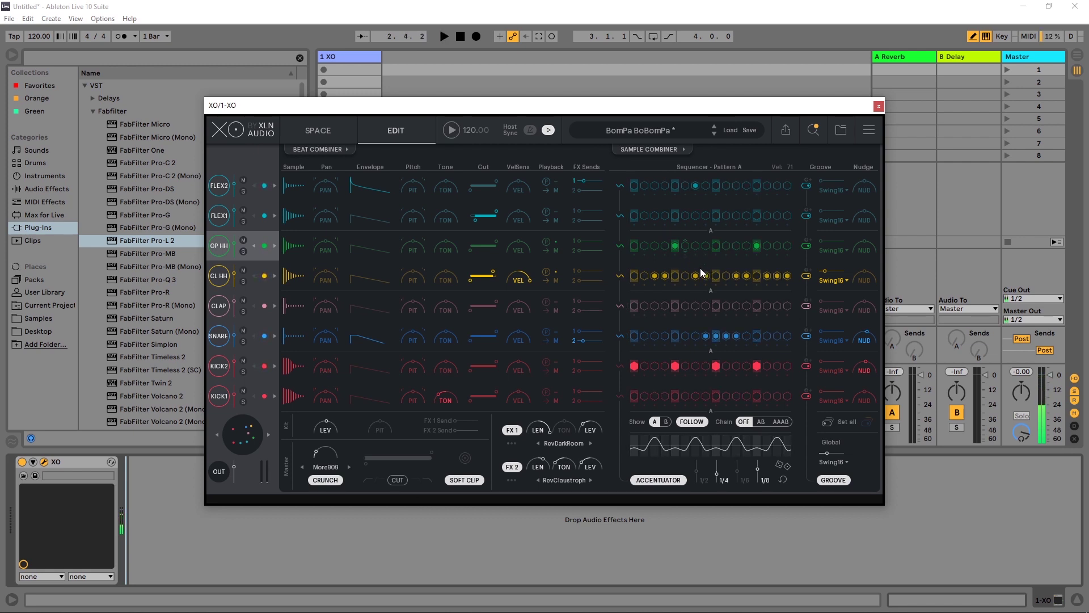
{"action": "left_click", "coordinate": [675, 245]}
{"action": "left_click", "coordinate": [675, 246]}
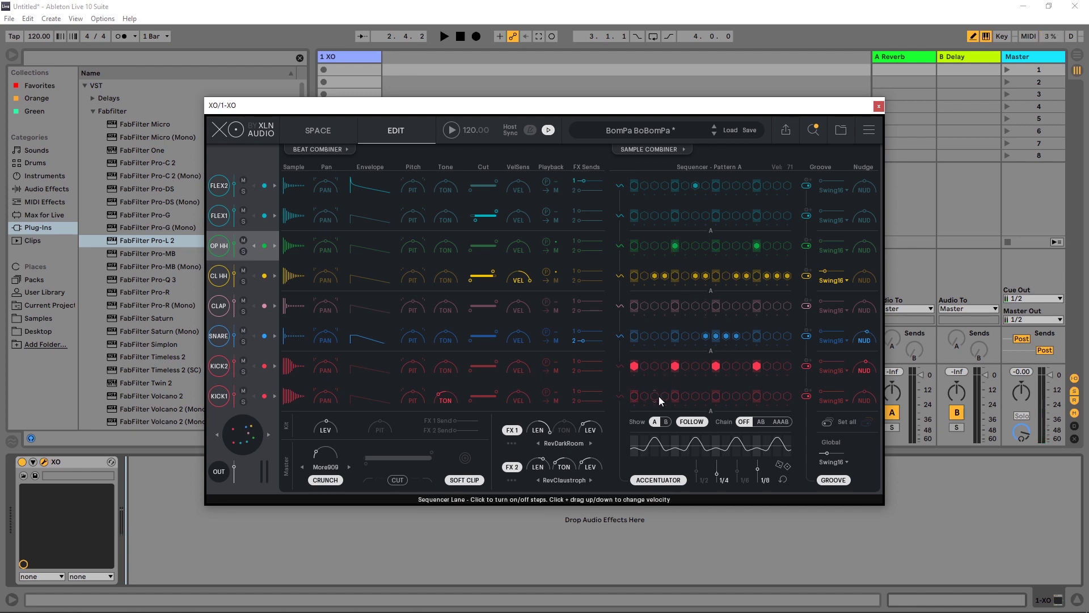
- Add a KICK2 hit on step 1 and a KICK1 hit on step 15, then audition
{"action": "left_click", "coordinate": [635, 365]}
{"action": "left_click", "coordinate": [778, 396]}
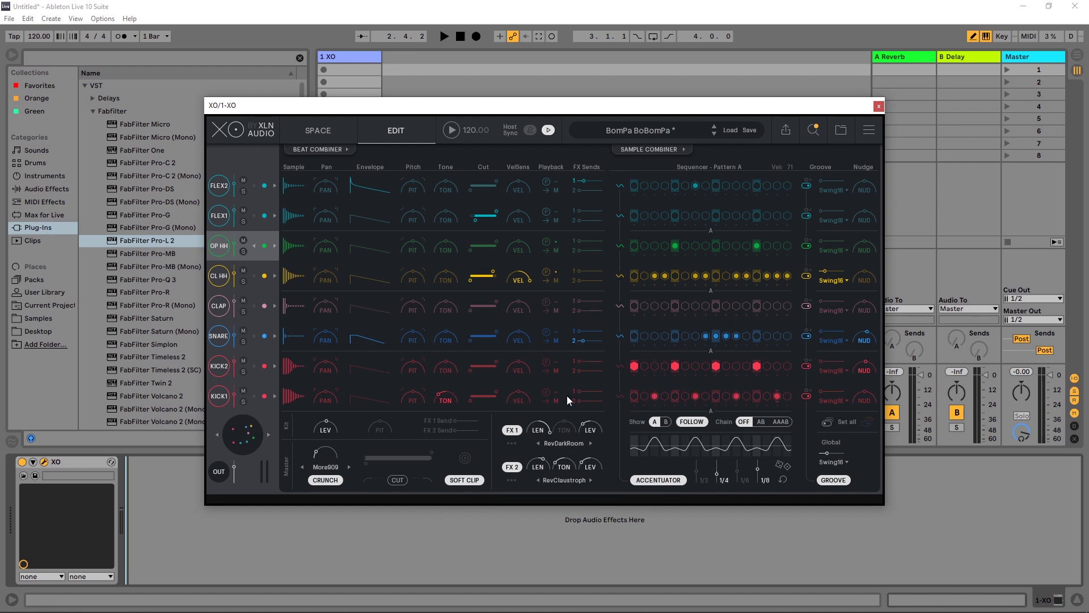
{"action": "key", "text": "space"}
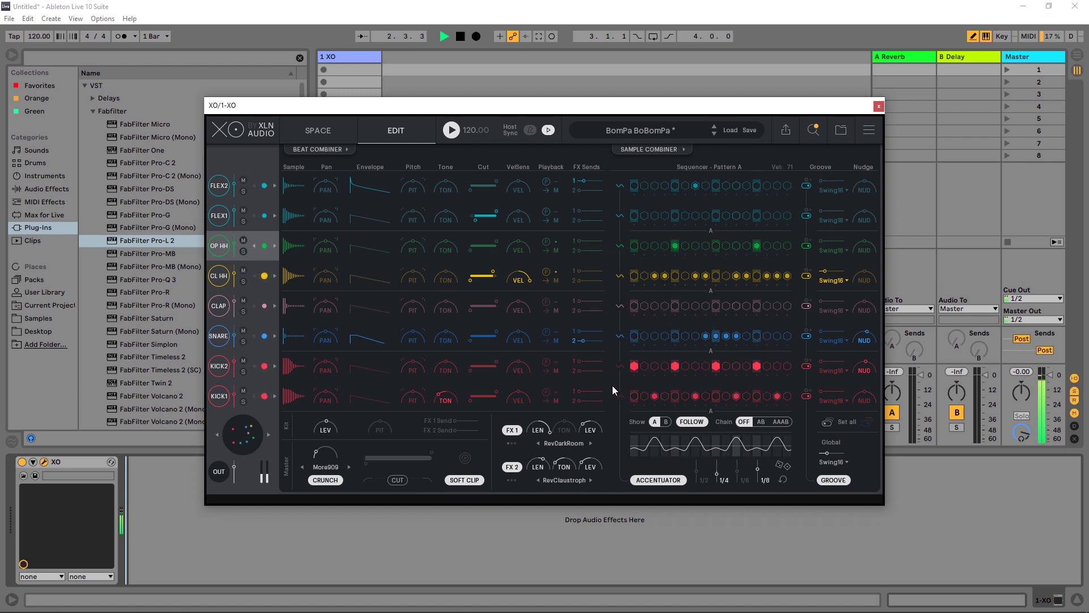
{"action": "key", "text": "space"}
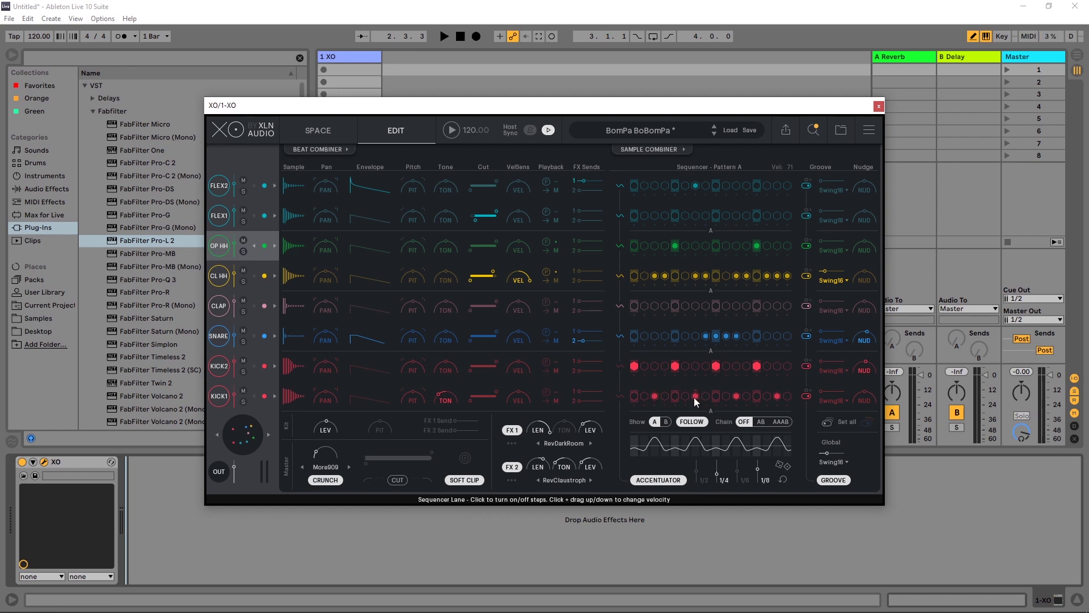
- Enable Poly Mode on KICK1 so its hits overlap as they decay
{"action": "left_click", "coordinate": [547, 394]}
{"action": "key", "text": "space"}
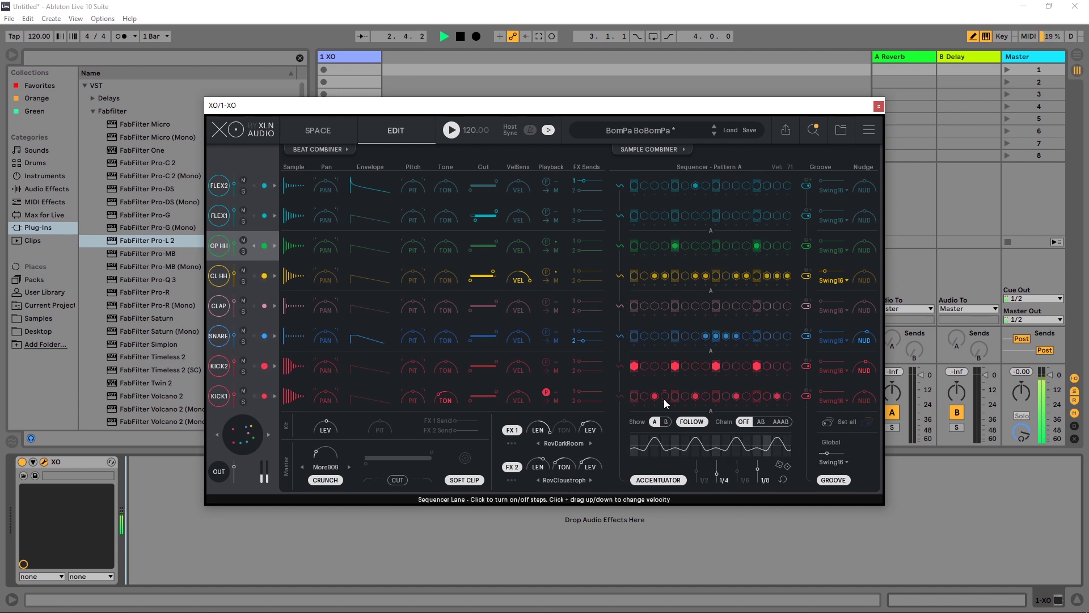
{"action": "key", "text": "space"}
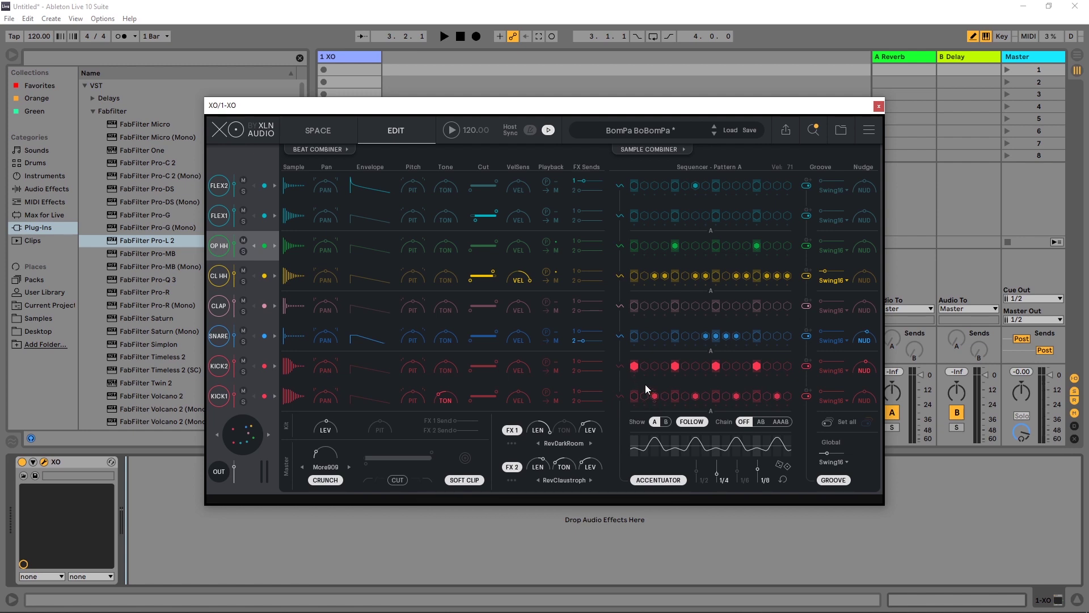
- Add a KICK2 hit on step 5, then put KICK2 in Mute Group 2 and KICK1 in the kicks' mute group
{"action": "left_click", "coordinate": [673, 366]}
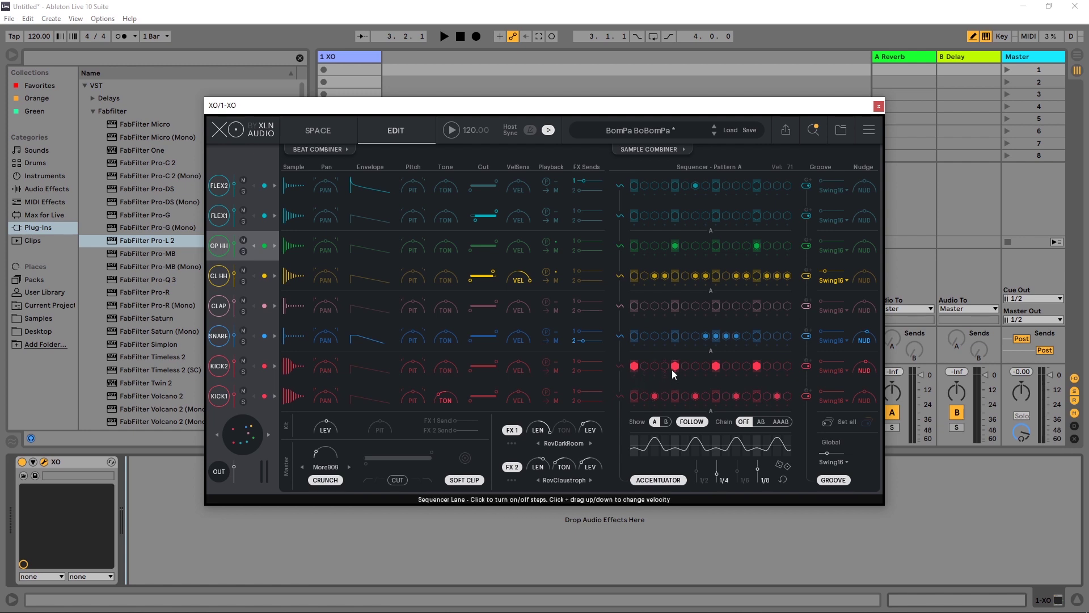
{"action": "left_click", "coordinate": [558, 360]}
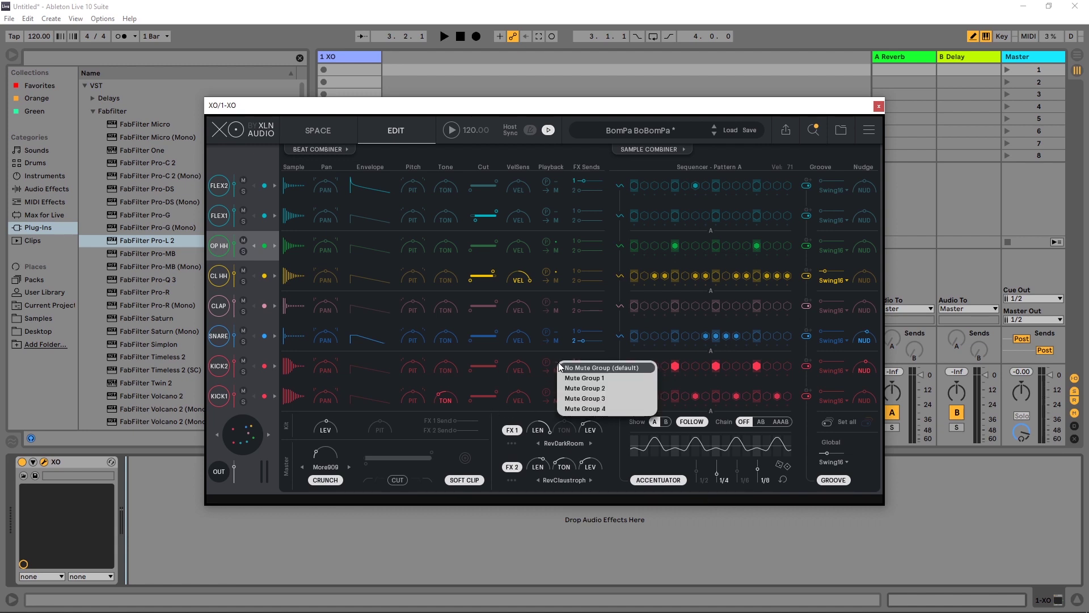
{"action": "left_click", "coordinate": [583, 389]}
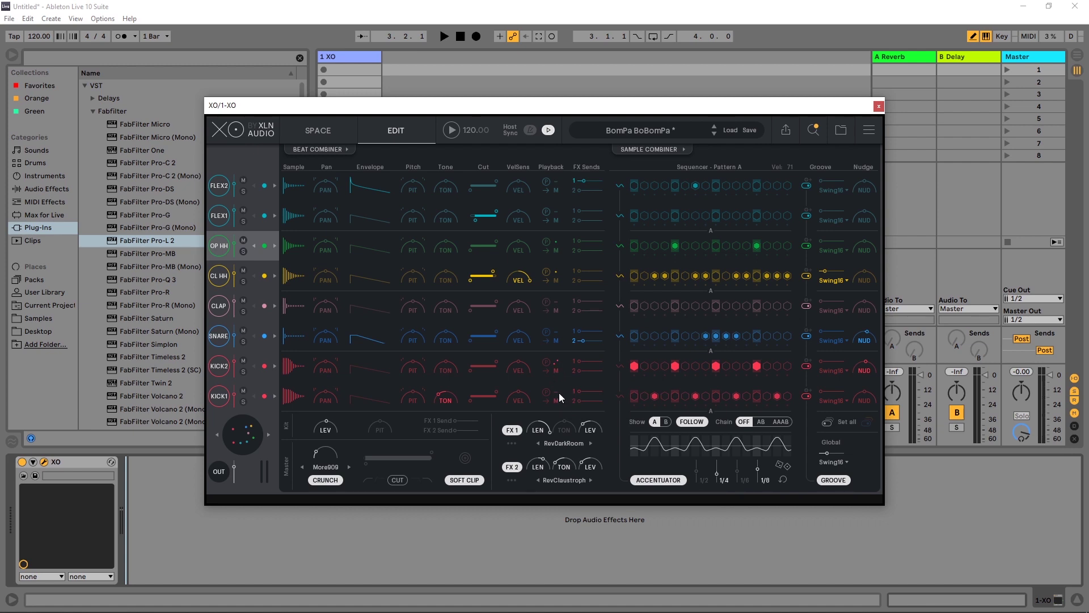
{"action": "left_click", "coordinate": [560, 393]}
{"action": "left_click", "coordinate": [581, 423]}
{"action": "key", "text": "space"}
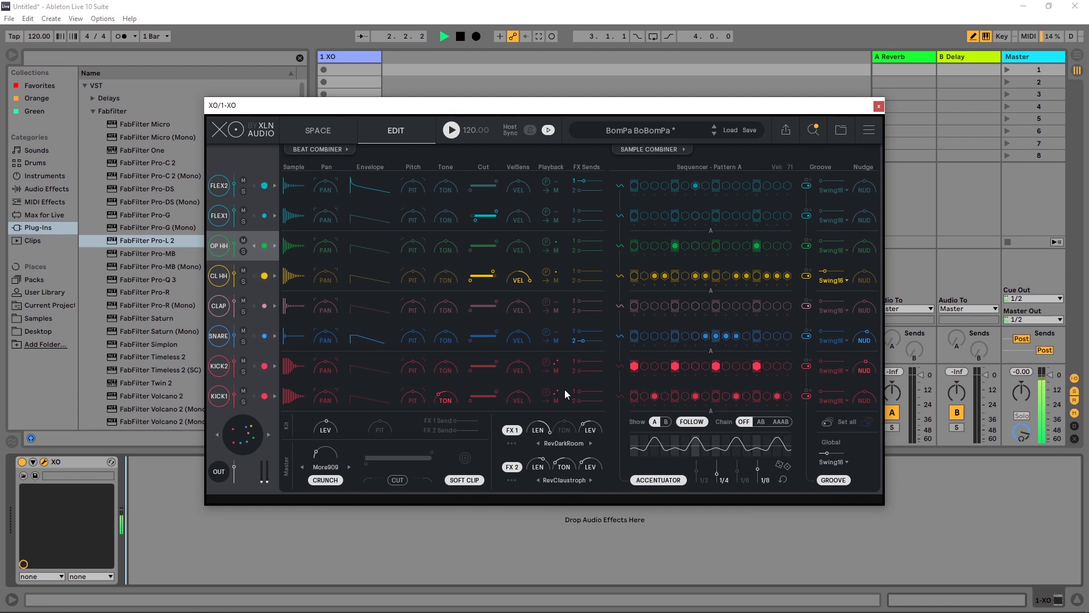
{"action": "key", "text": "space"}
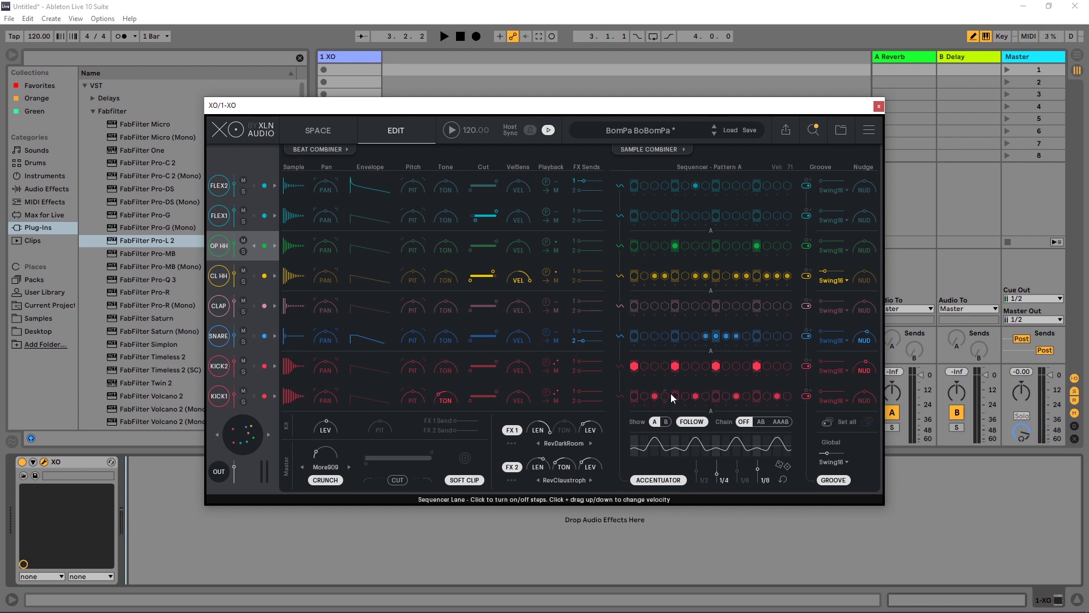
- Swap a KICK2 hit for a new KICK1 hit and audition the kicks
{"action": "key", "text": "space"}
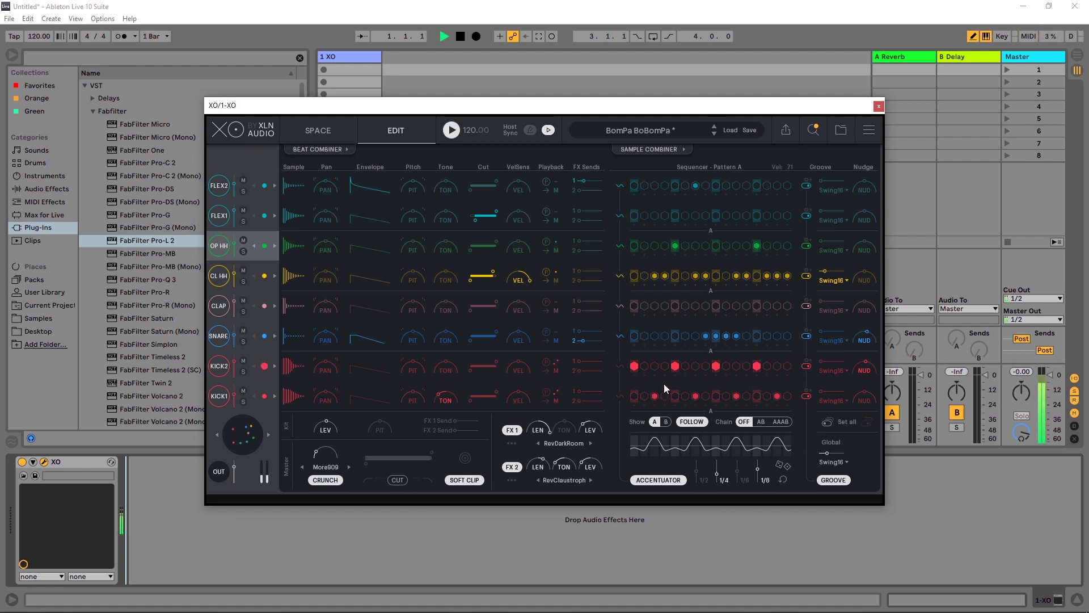
{"action": "key", "text": "space"}
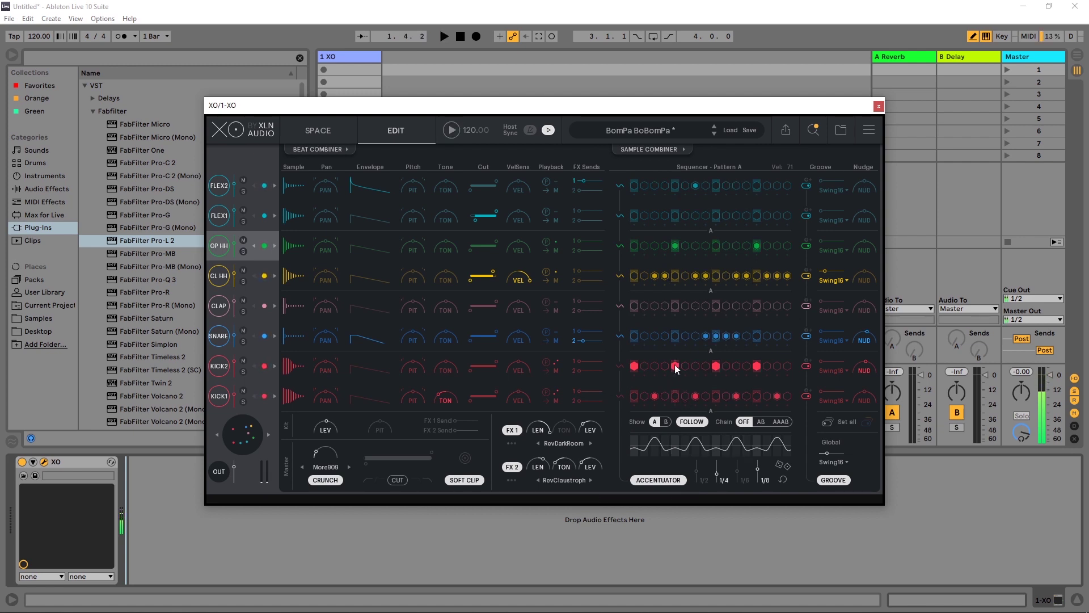
{"action": "left_click", "coordinate": [675, 366]}
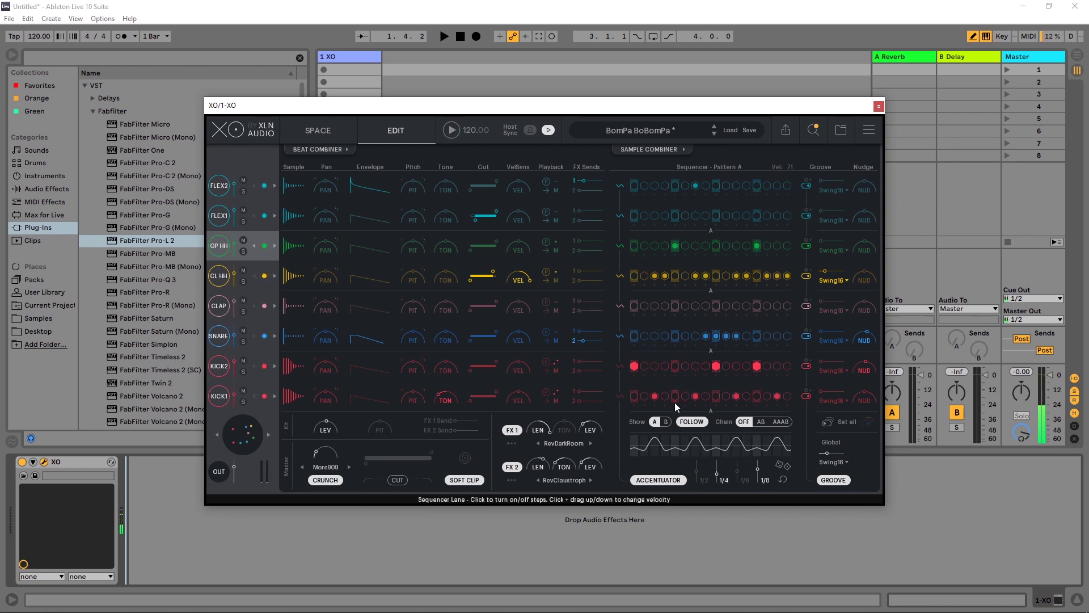
{"action": "left_click", "coordinate": [706, 396]}
{"action": "key", "text": "space"}
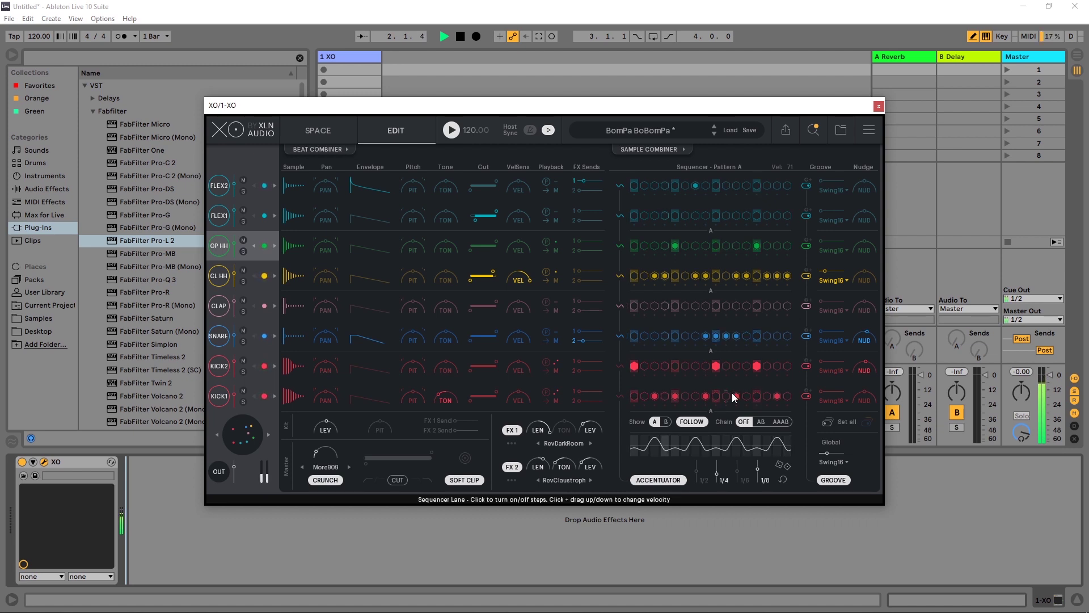
{"action": "key", "text": "space"}
- Move a late KICK2 hit one step earlier and add a KICK1 hit near the bar's end
{"action": "left_click", "coordinate": [757, 367]}
{"action": "left_click", "coordinate": [746, 367]}
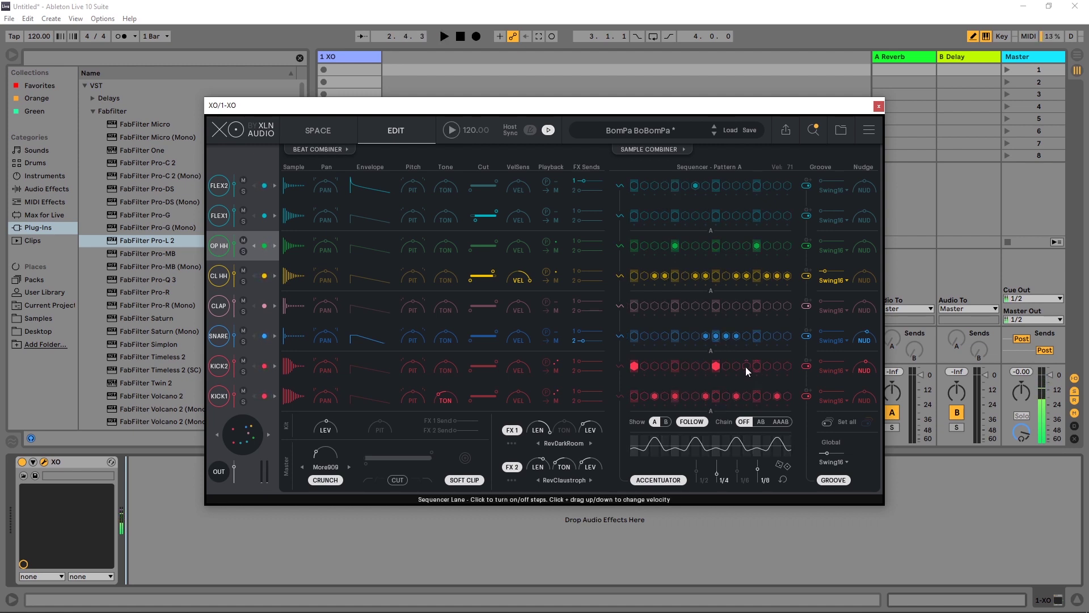
{"action": "left_click", "coordinate": [766, 396]}
{"action": "key", "text": "space"}
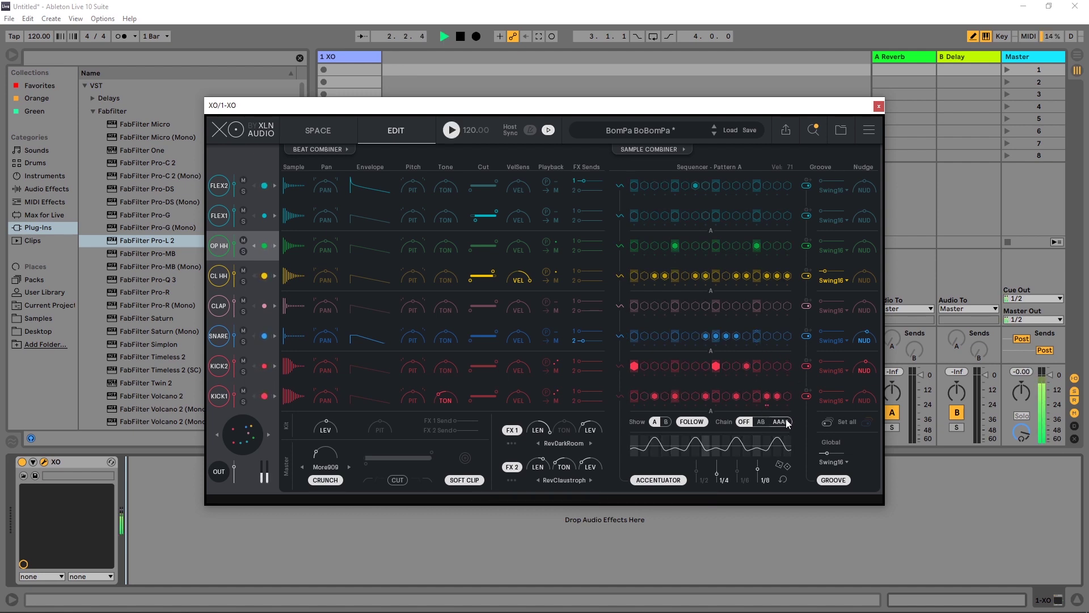
{"action": "key", "text": "space"}
- Turn on a roll for the late KICK1 hit and listen to it
{"action": "left_click", "coordinate": [767, 405]}
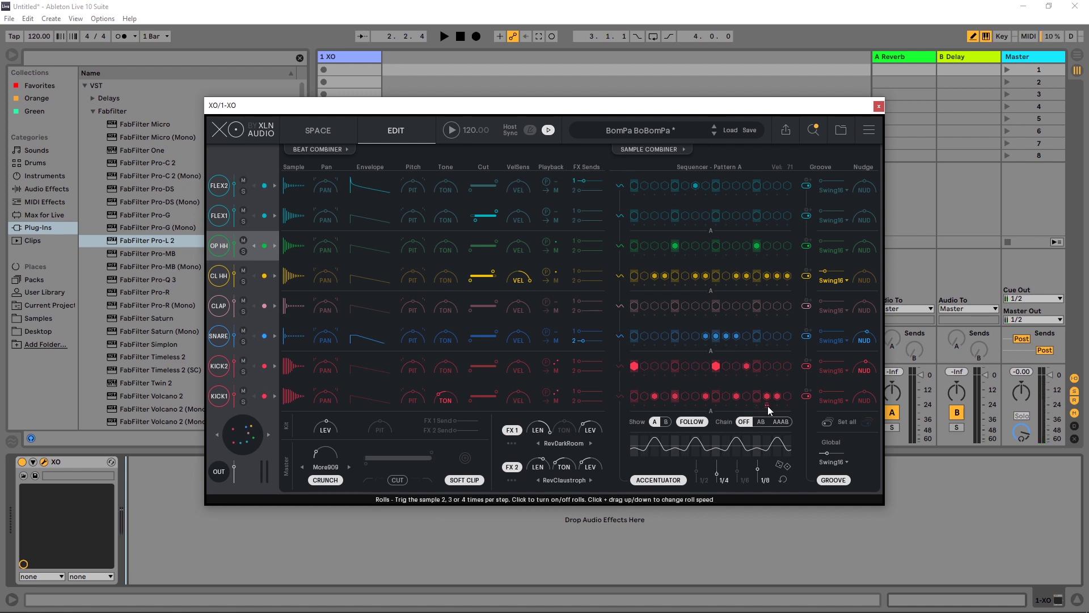
{"action": "key", "text": "space"}
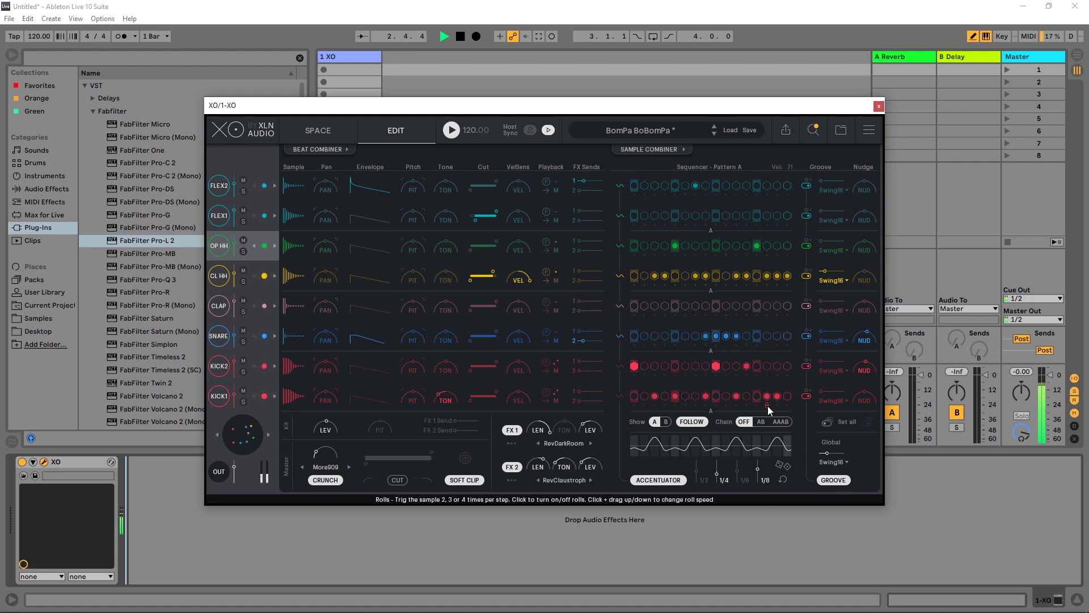
{"action": "key", "text": "space"}
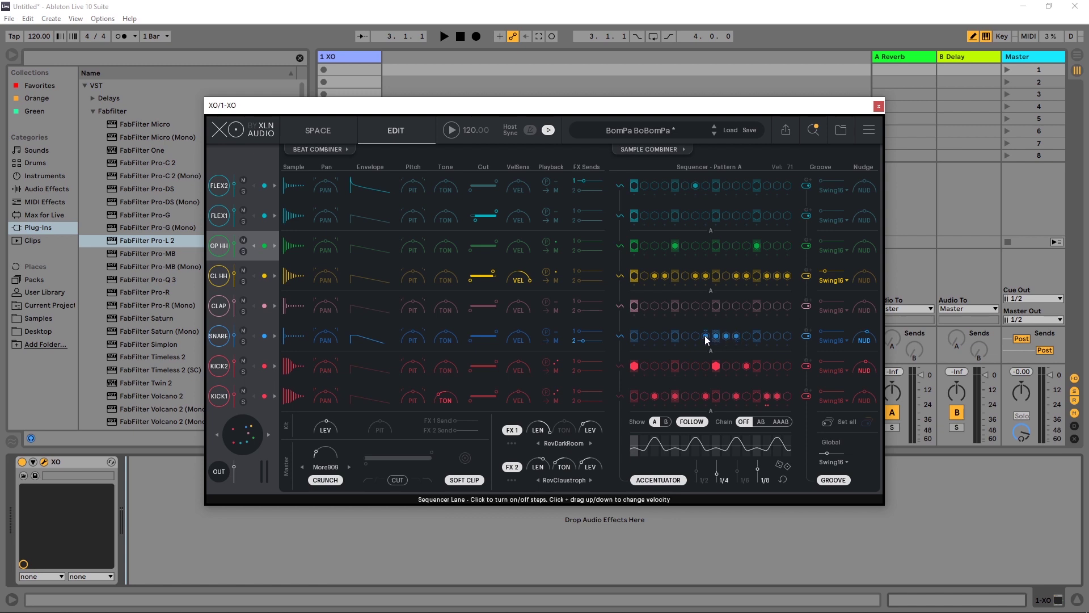
- Lower a snare step's velocity slightly, give a snare step a roll with adjusted speed, and add another snare hit
{"action": "left_click_drag", "start_coordinate": [705, 346], "coordinate": [706, 347]}
{"action": "left_click", "coordinate": [725, 346]}
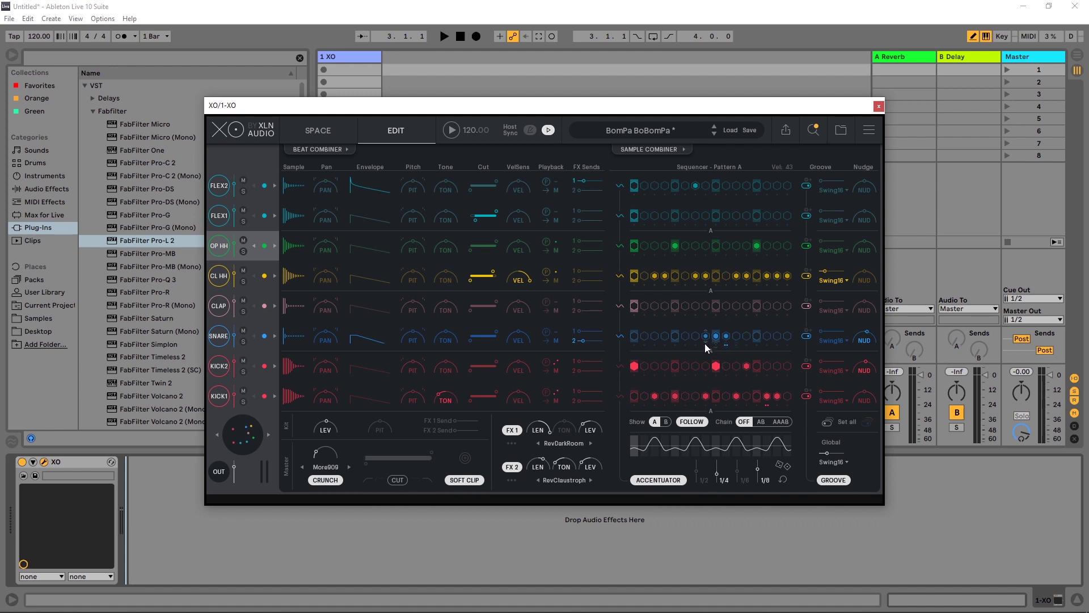
{"action": "left_click_drag", "start_coordinate": [723, 340], "coordinate": [726, 338]}
{"action": "left_click", "coordinate": [735, 336]}
- Move the late KICK1 hit to KICK2's last step
{"action": "key", "text": "space"}
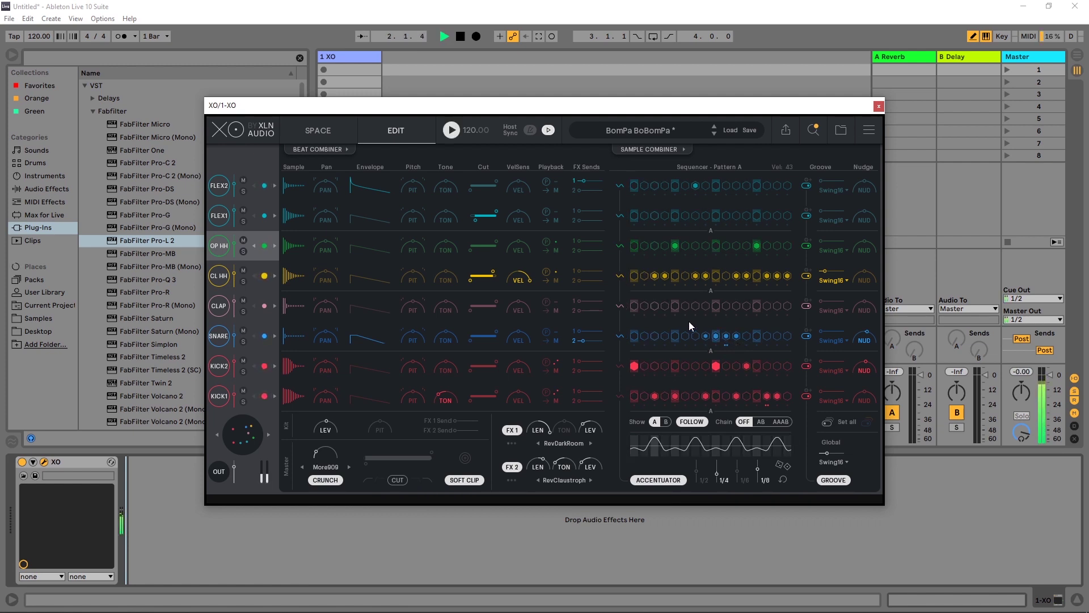
{"action": "left_click", "coordinate": [778, 396]}
{"action": "left_click", "coordinate": [787, 365]}
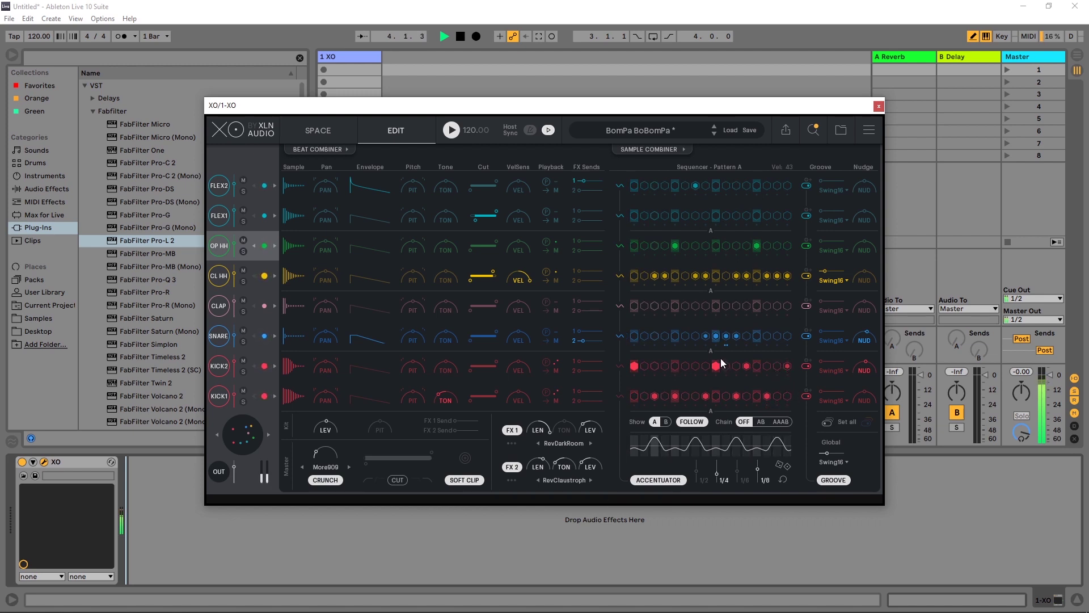